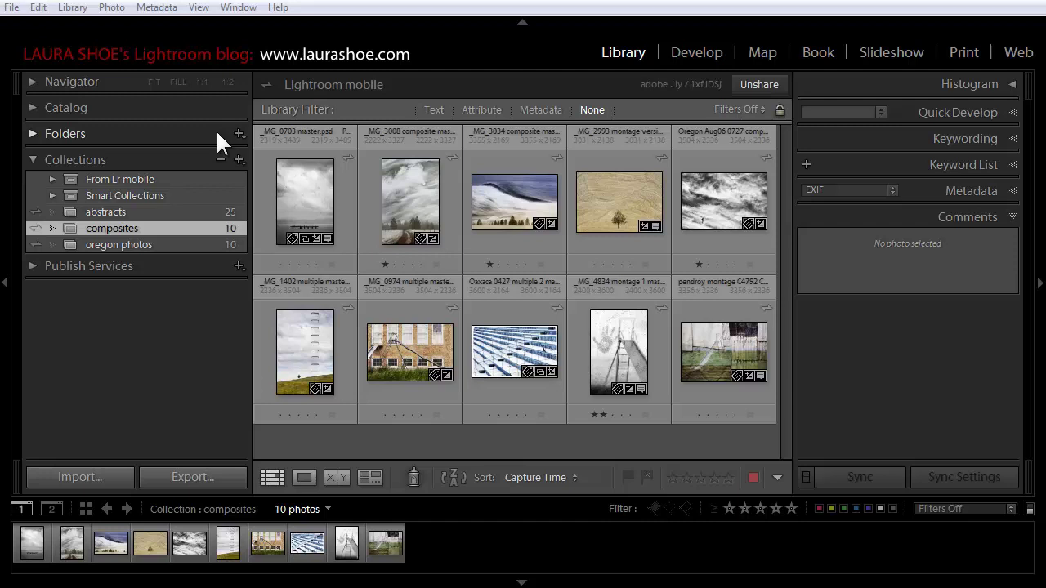
Check the Lightroom mobile account and sync status from the identity plate
left_click(125, 47)
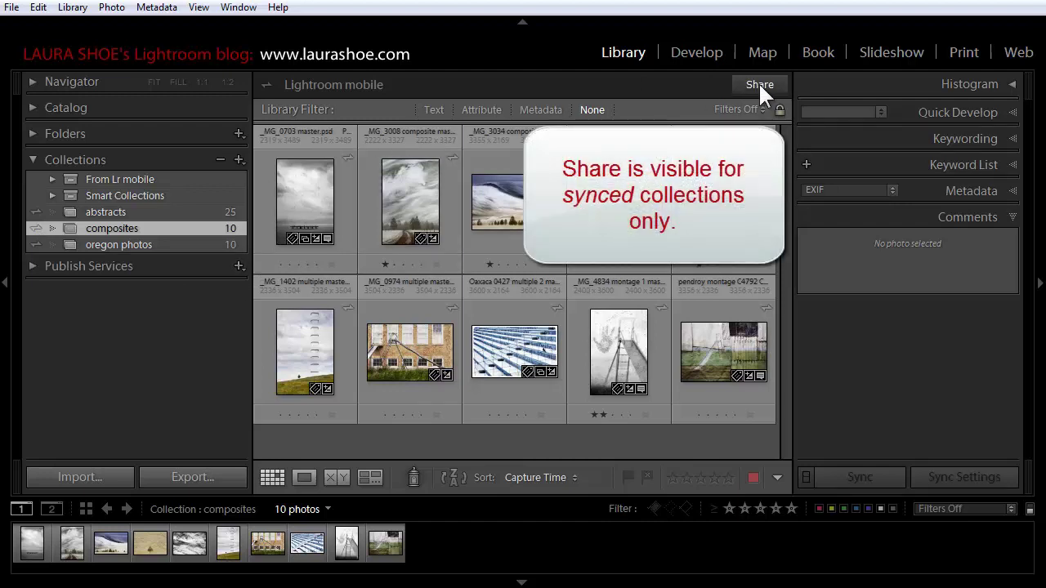
Share the composites collection publicly, copy its adobe.ly link, and open the web gallery
left_click(758, 83)
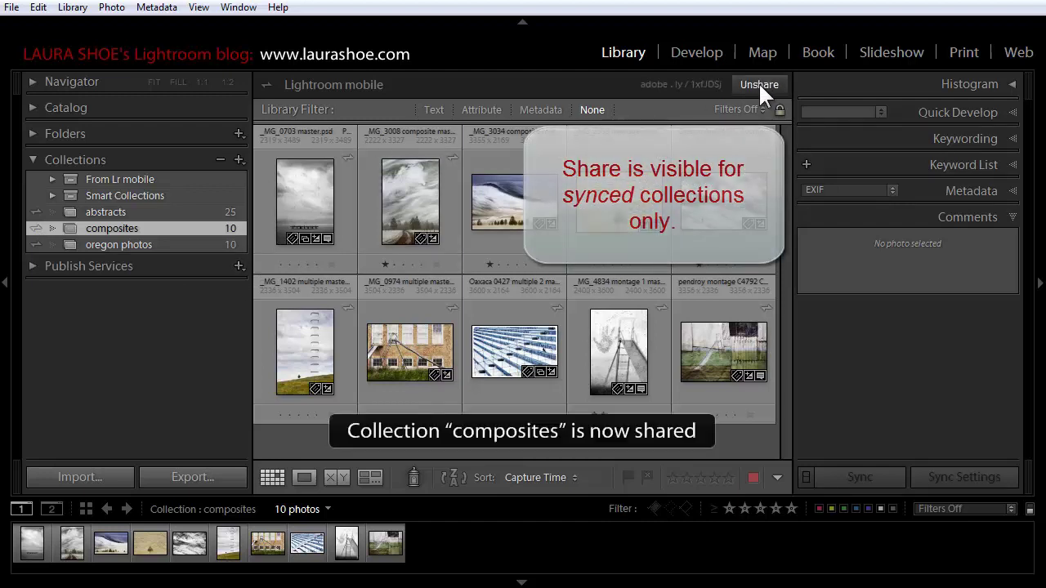
right_click(692, 84)
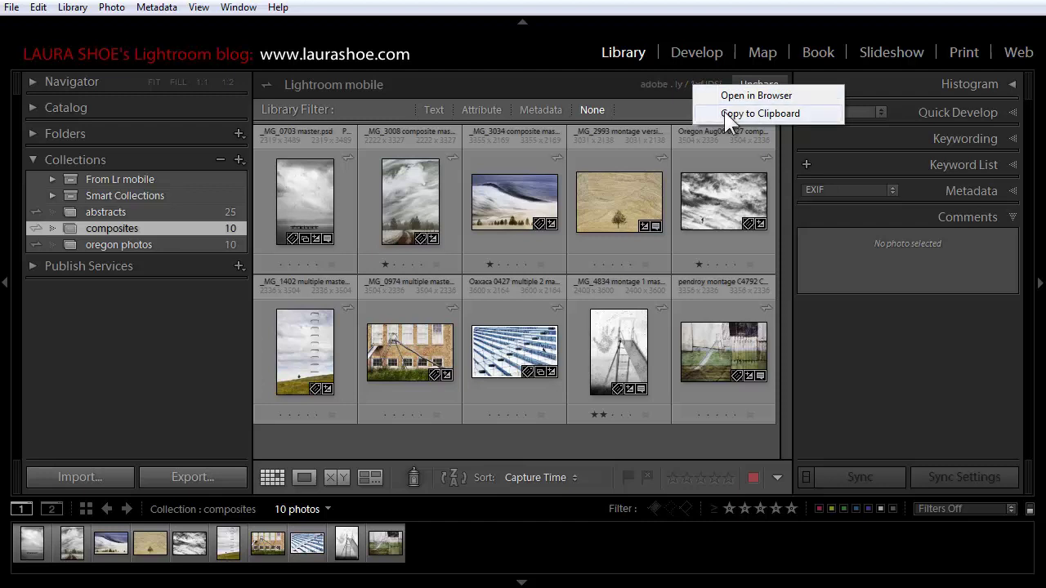
left_click(723, 111)
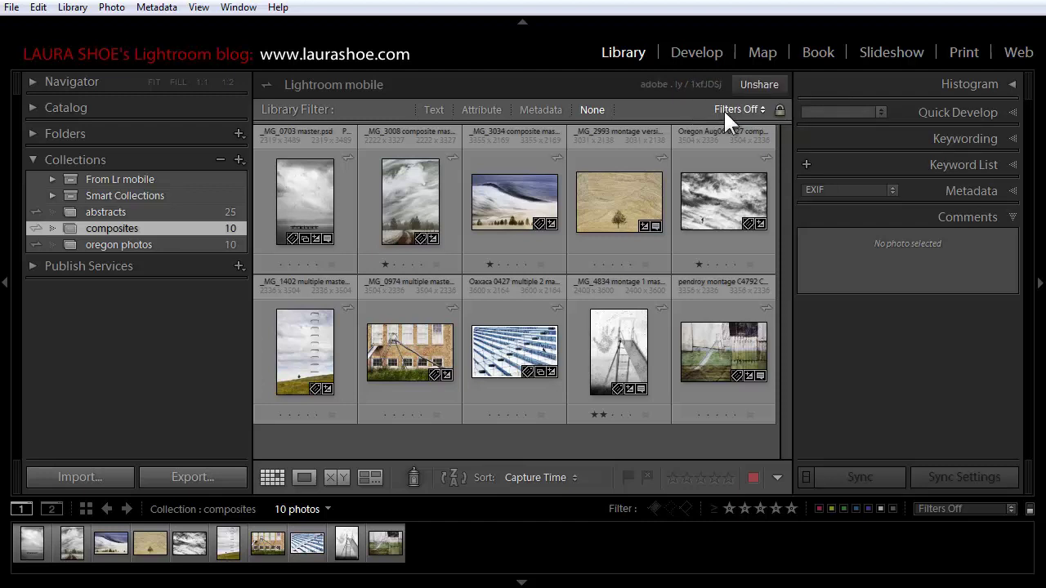
left_click(672, 81)
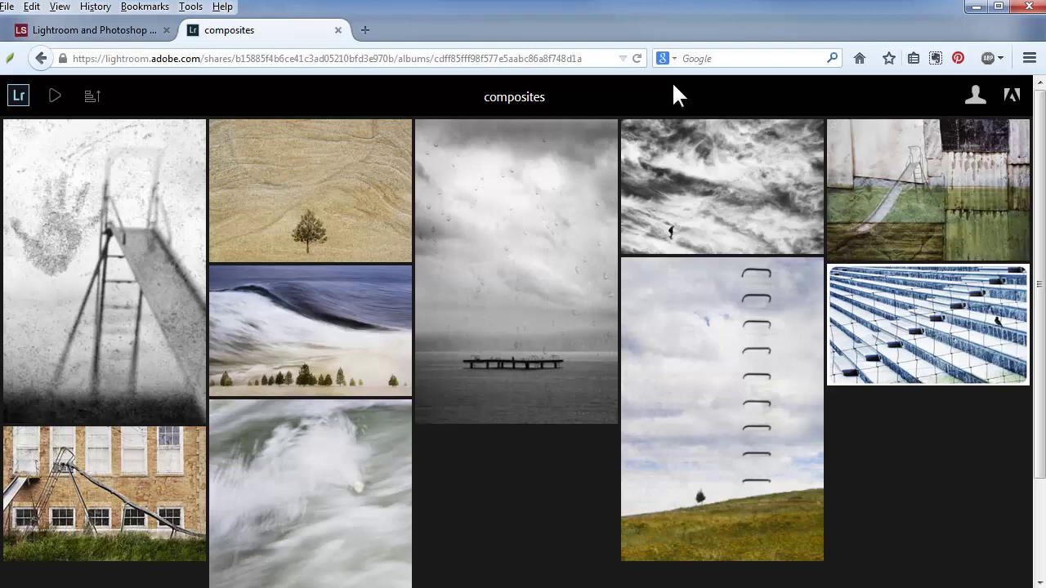
Open the first album photo and like it, proceeding to the Adobe ID sign-in
left_click(149, 229)
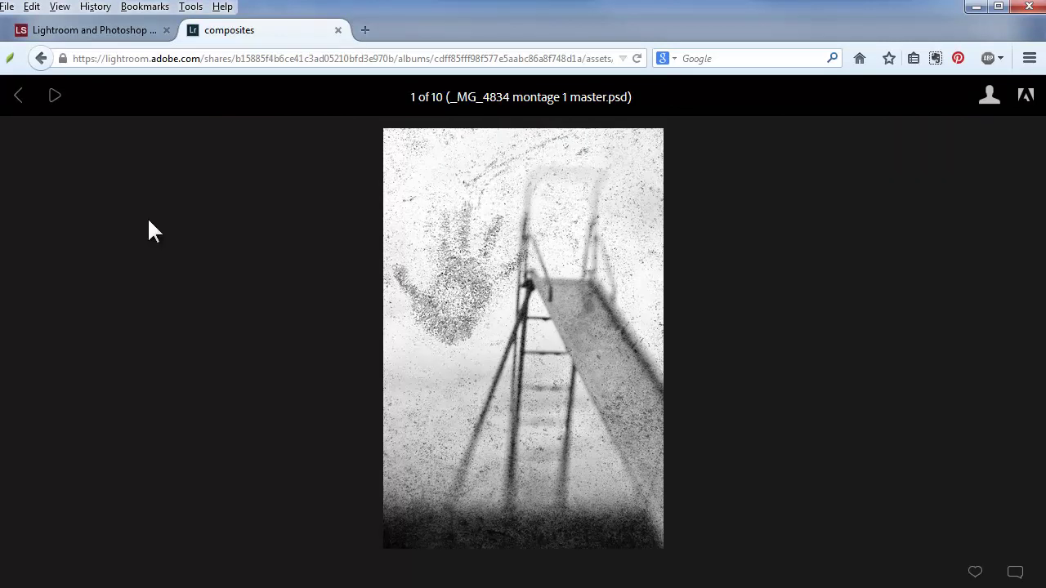
left_click(975, 573)
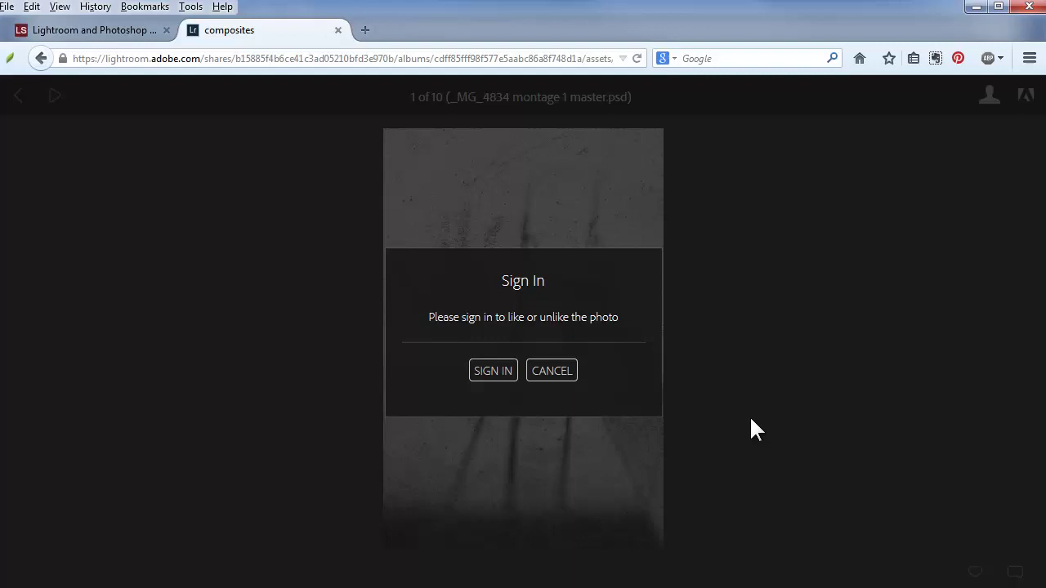
left_click(494, 372)
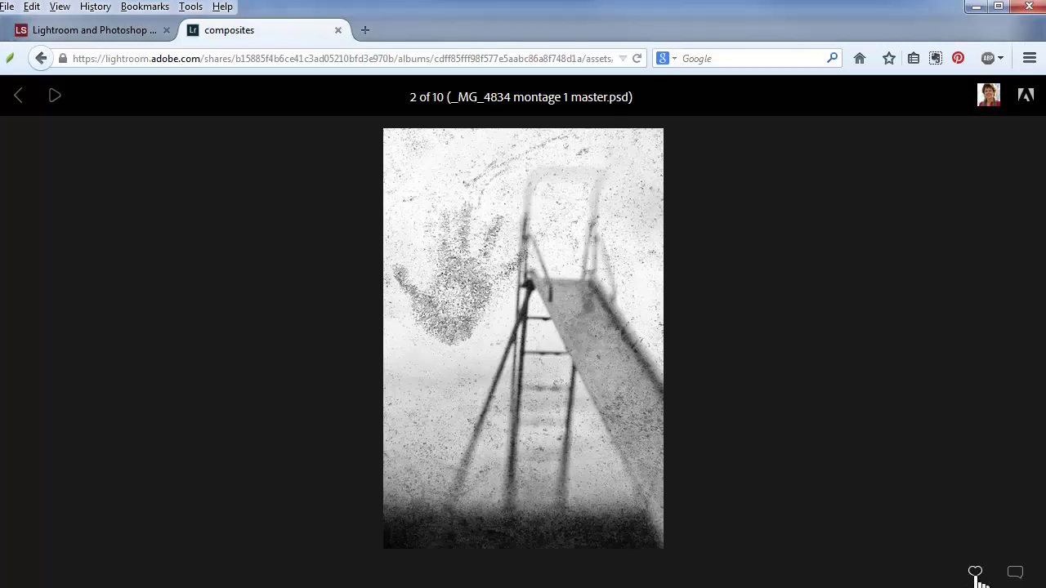
Like the slide montage photo and post the comment "I really like this!"
left_click(976, 573)
left_click(1014, 573)
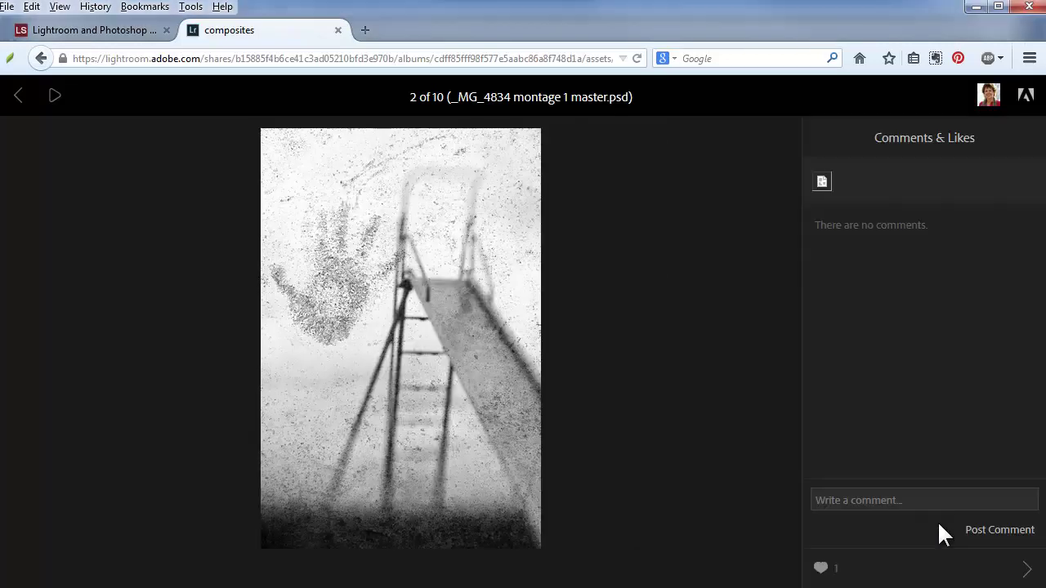
left_click(916, 497)
type("I really like this!")
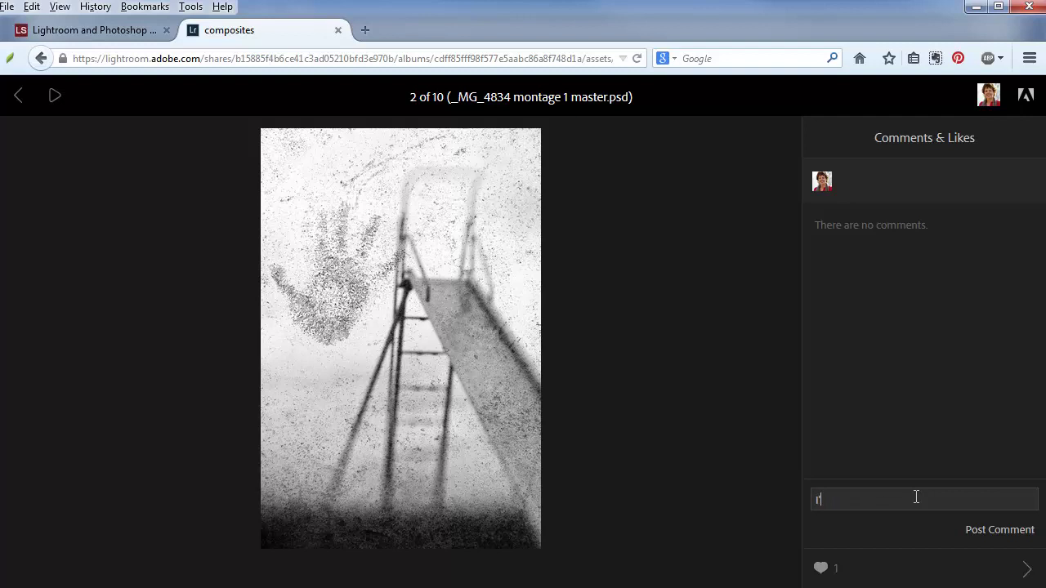
left_click(996, 529)
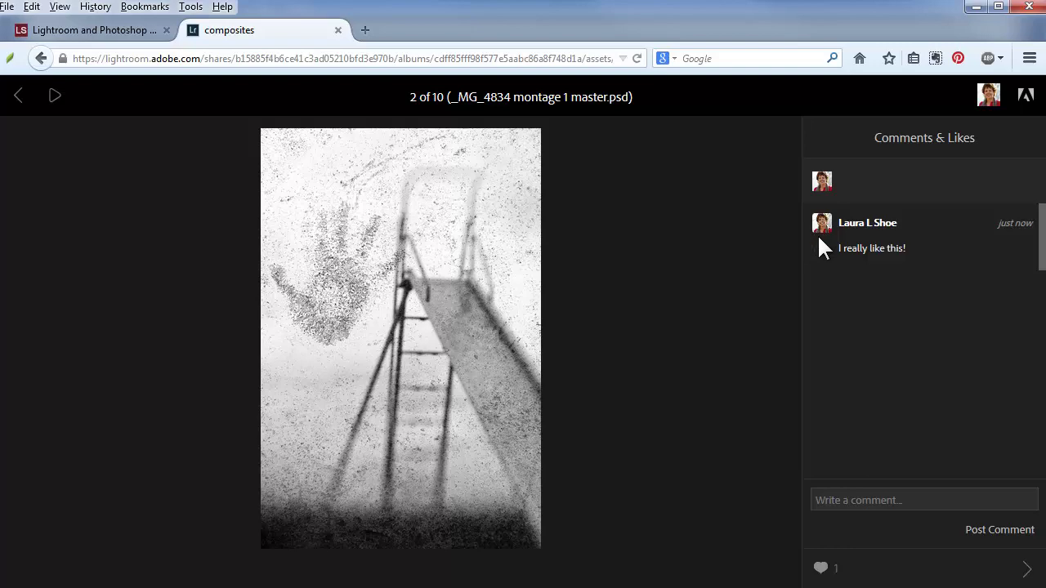
Like the stairs and brick-building photos, commenting "I like it!" on the brick-building one
left_click(777, 326)
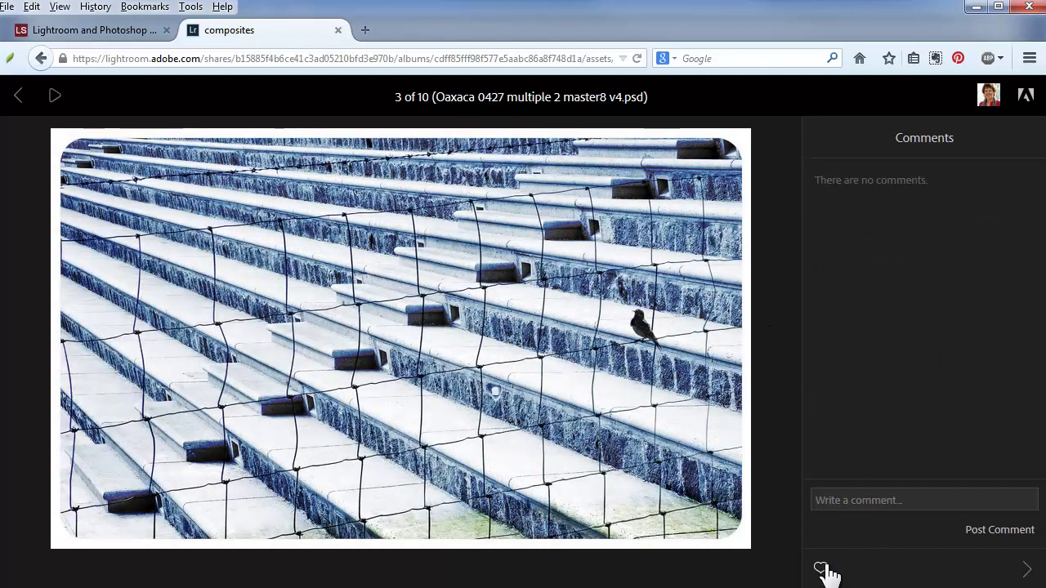
left_click(822, 568)
left_click(775, 367)
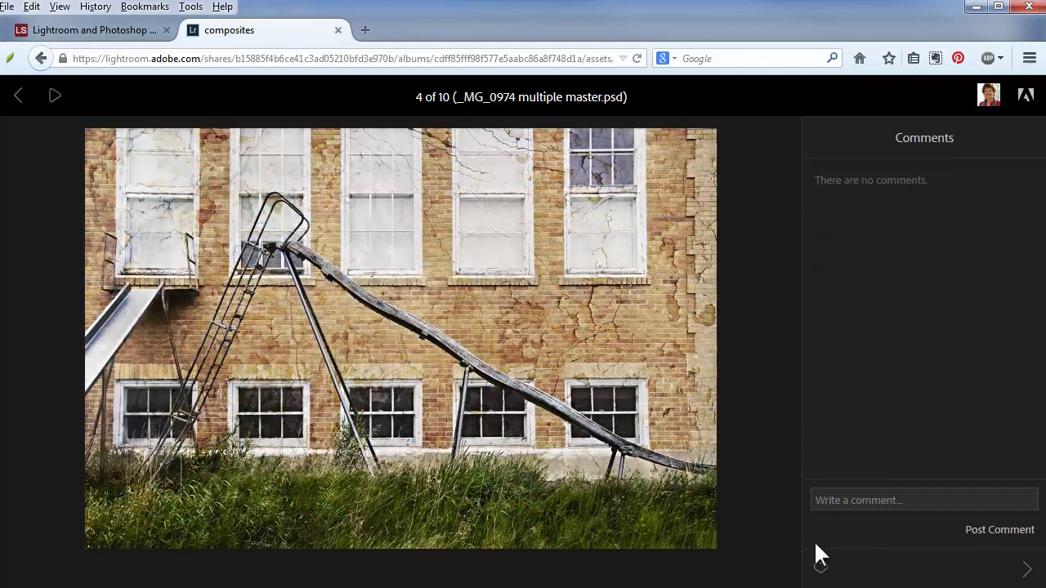
left_click(821, 567)
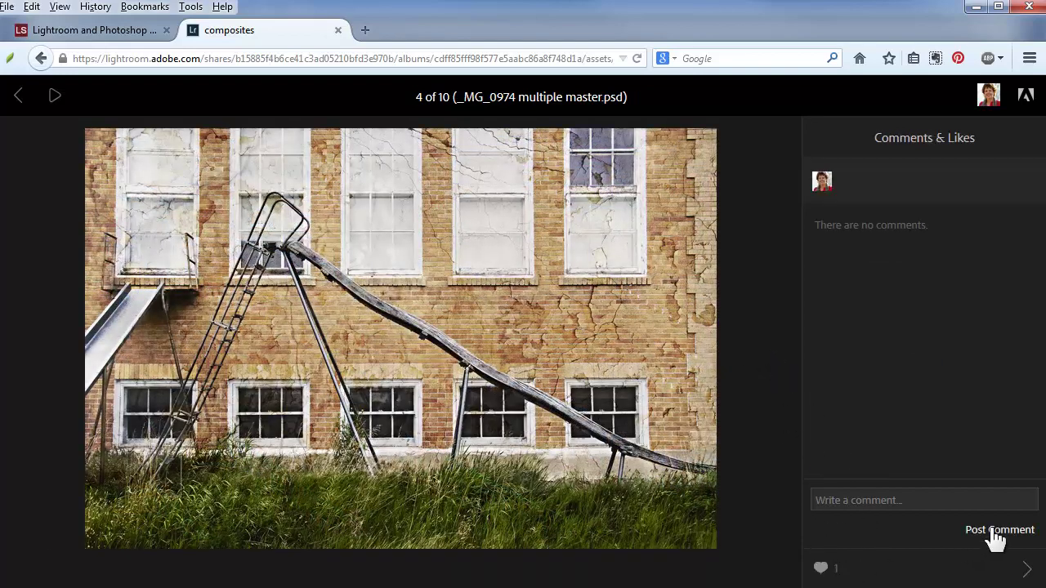
left_click(894, 500)
type("I like it!")
key("Return")
Post "I don't like this one." on the brick-building photo, then review the collection's comments
type("I don't like this one.")
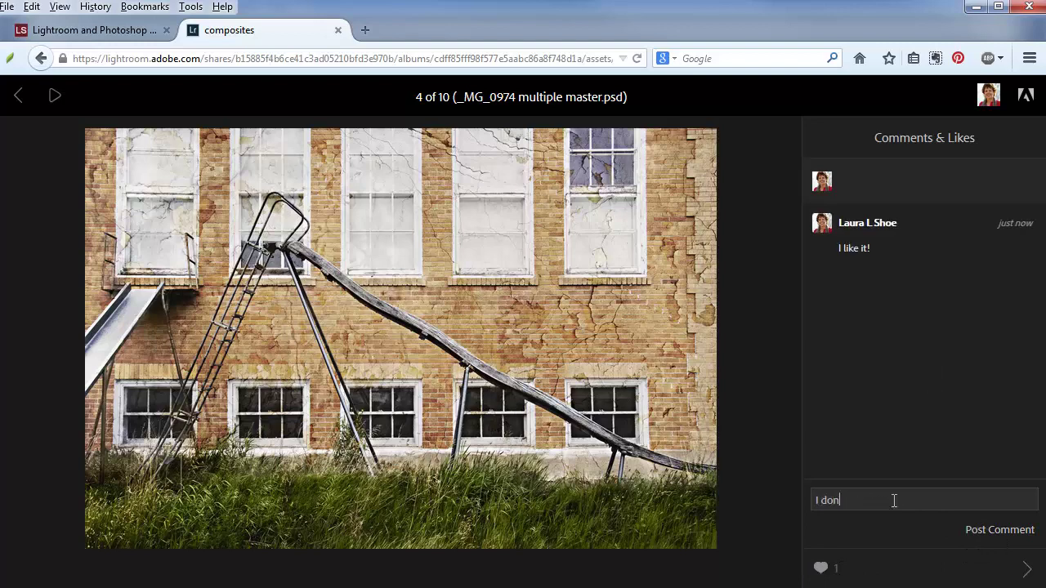
left_click(972, 529)
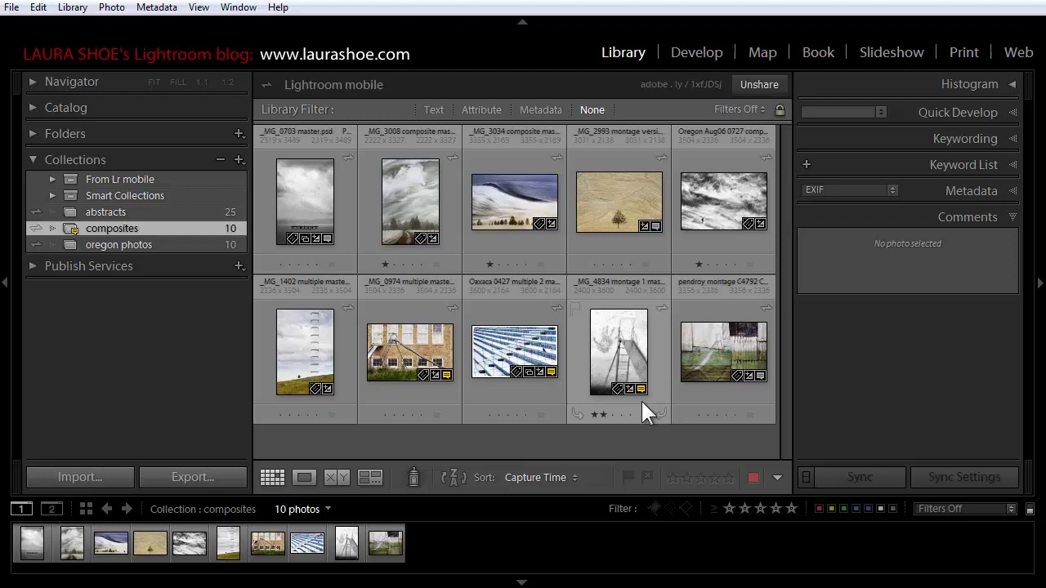
left_click(72, 228)
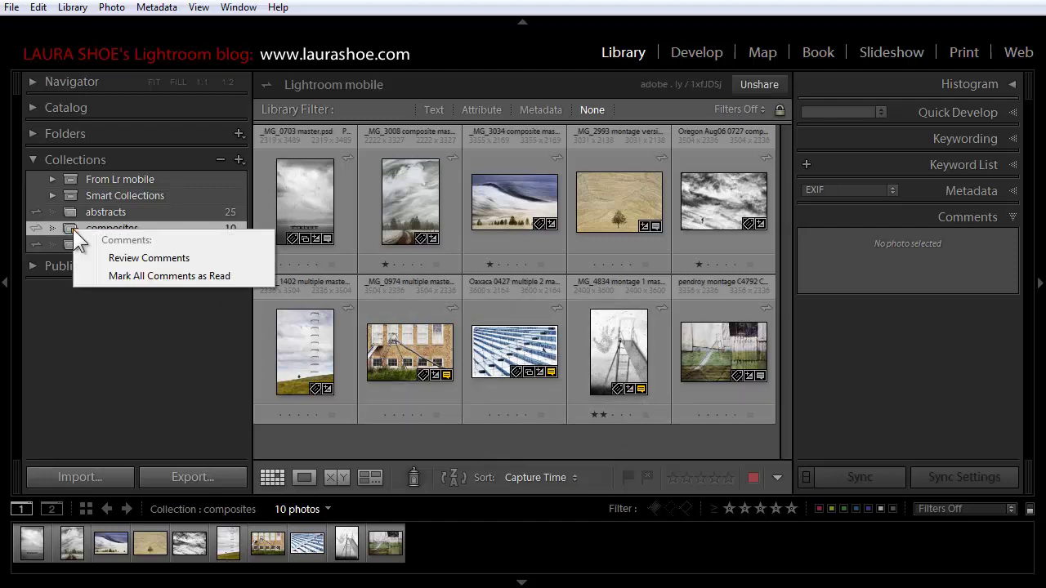
left_click(127, 259)
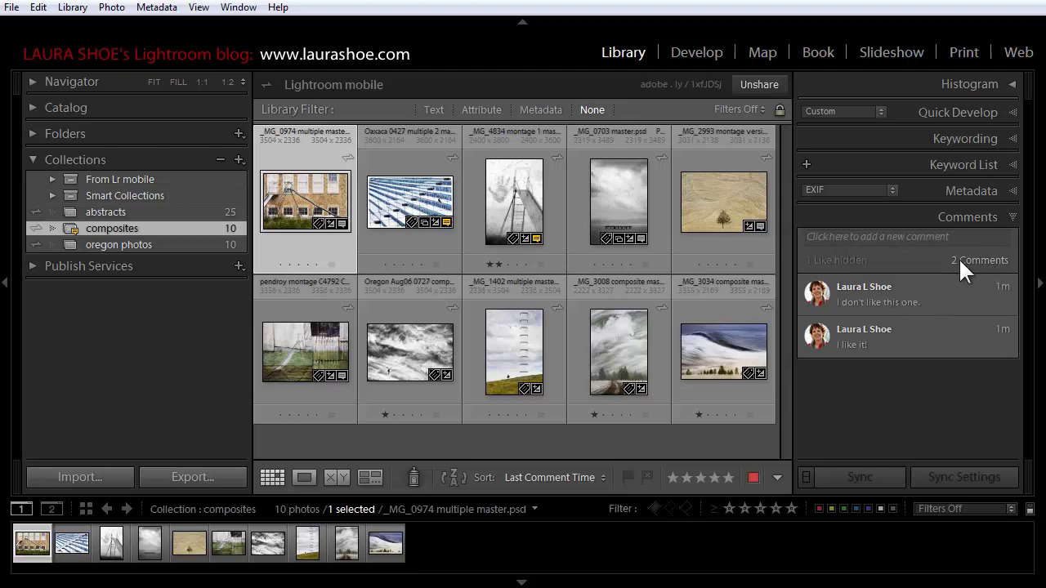
Reveal the hidden like and delete the "I like it!" comment from _MG_0974
left_click(981, 260)
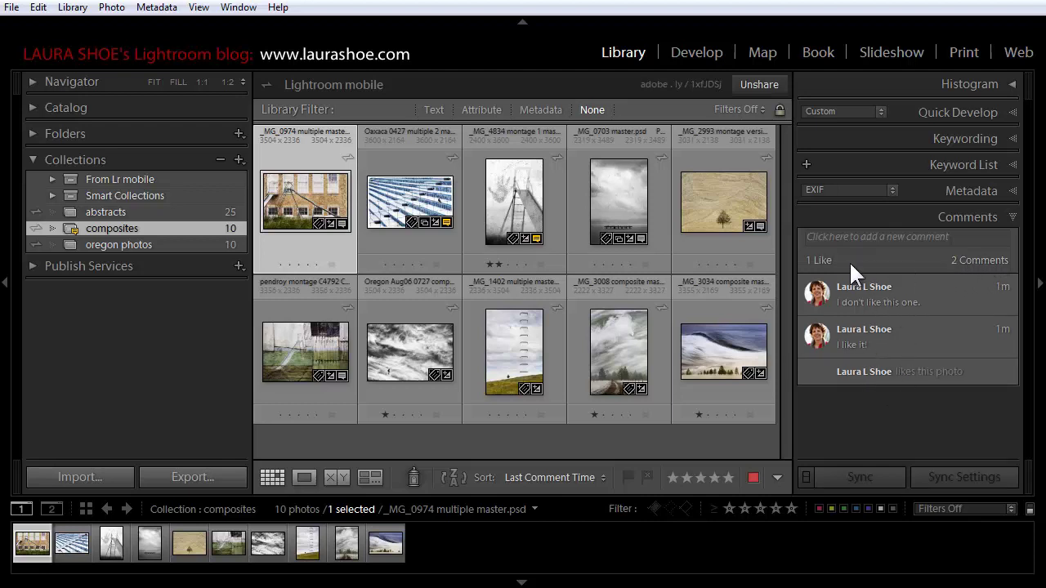
mouse_move(877, 260)
right_click(906, 334)
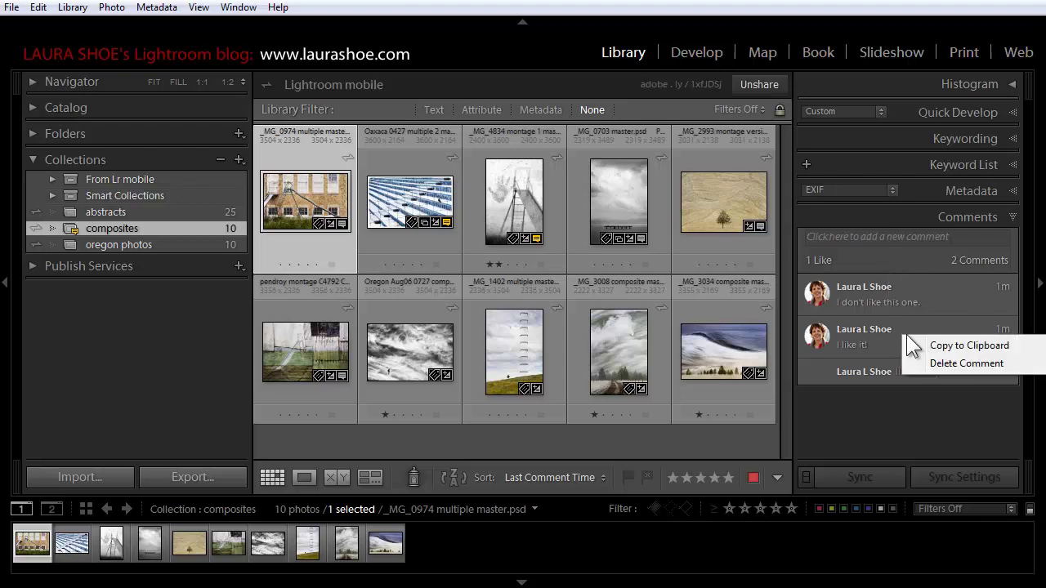
left_click(946, 366)
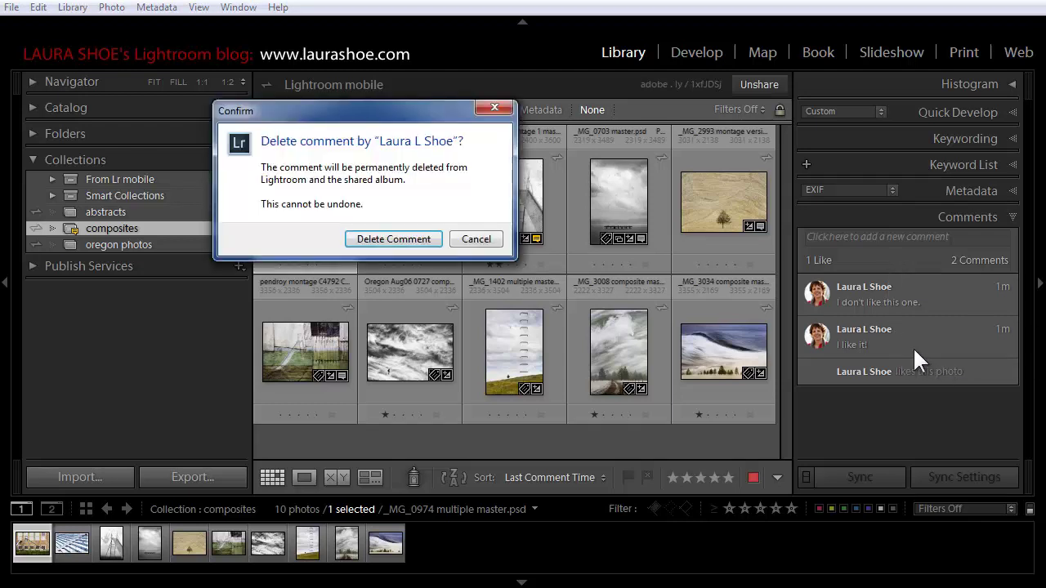
left_click(402, 241)
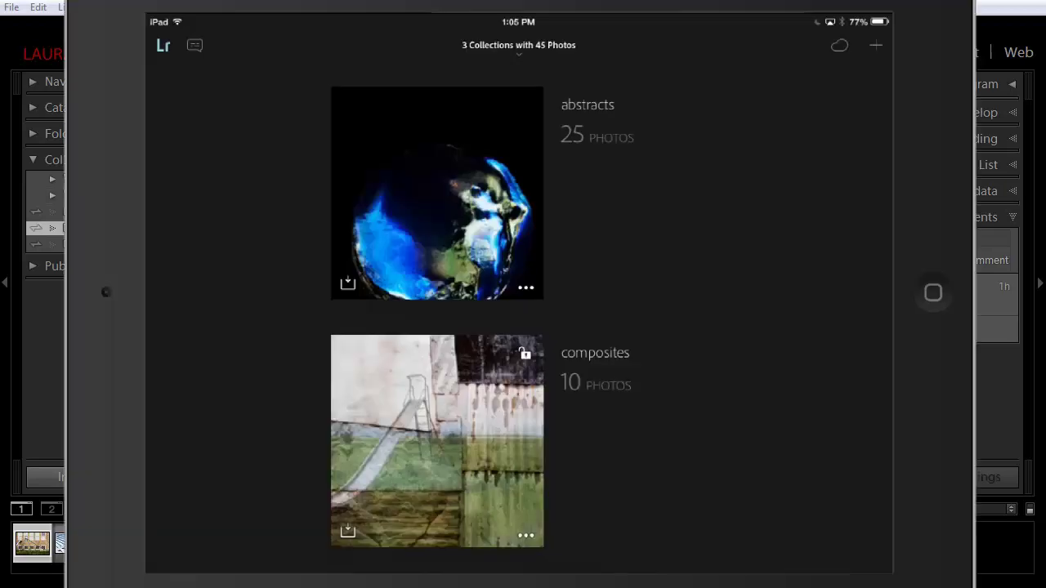
On the iPad, open the composites slide montage, show its comments, and begin a new one
left_click(451, 432)
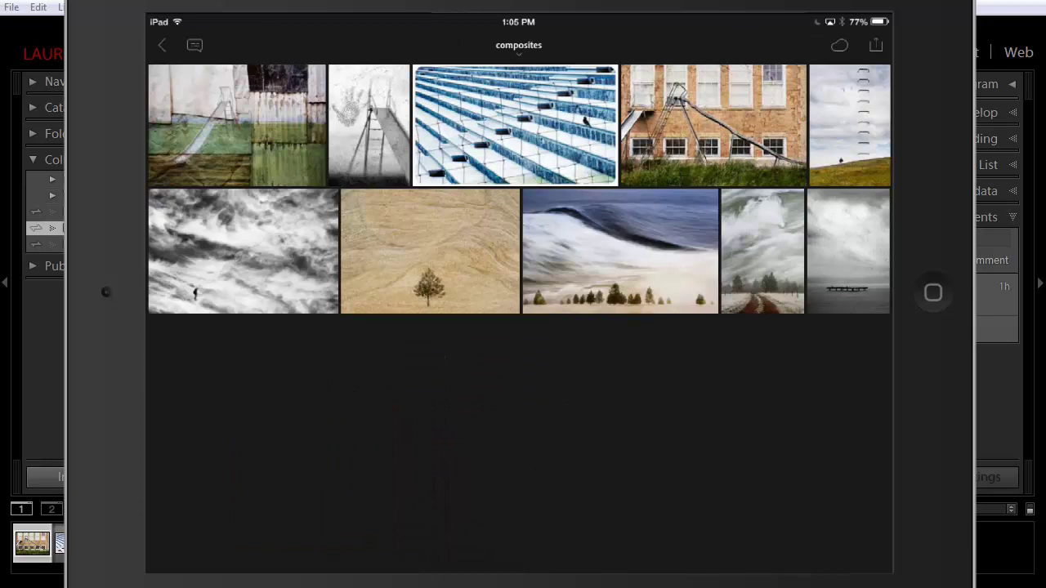
left_click(194, 44)
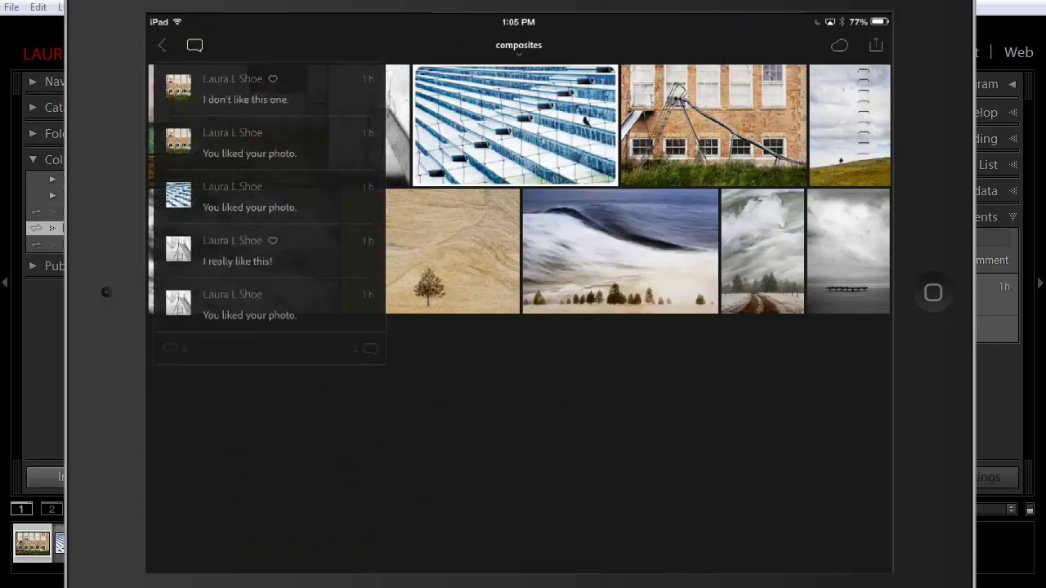
left_click(350, 117)
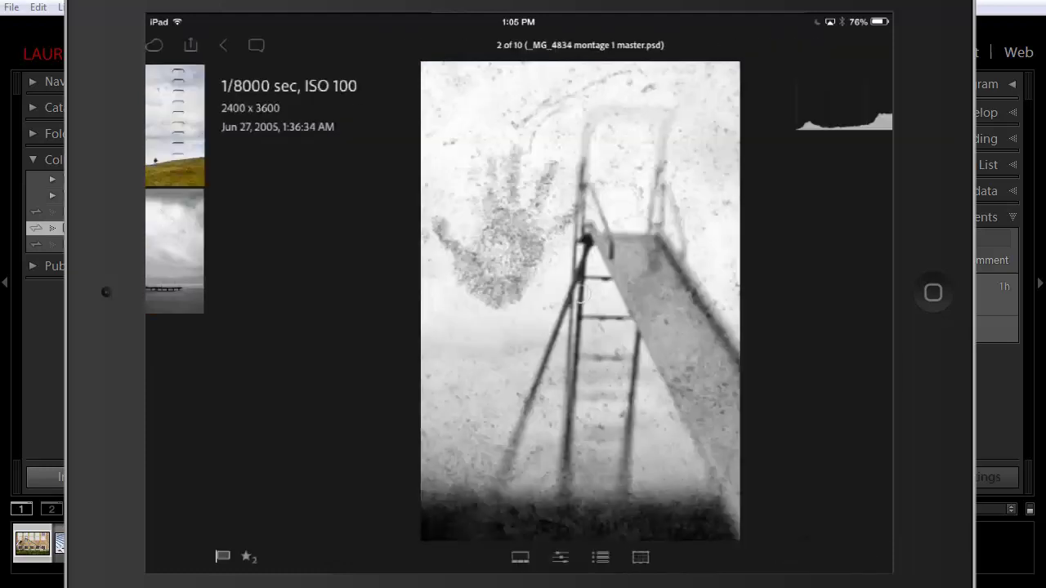
left_click(194, 45)
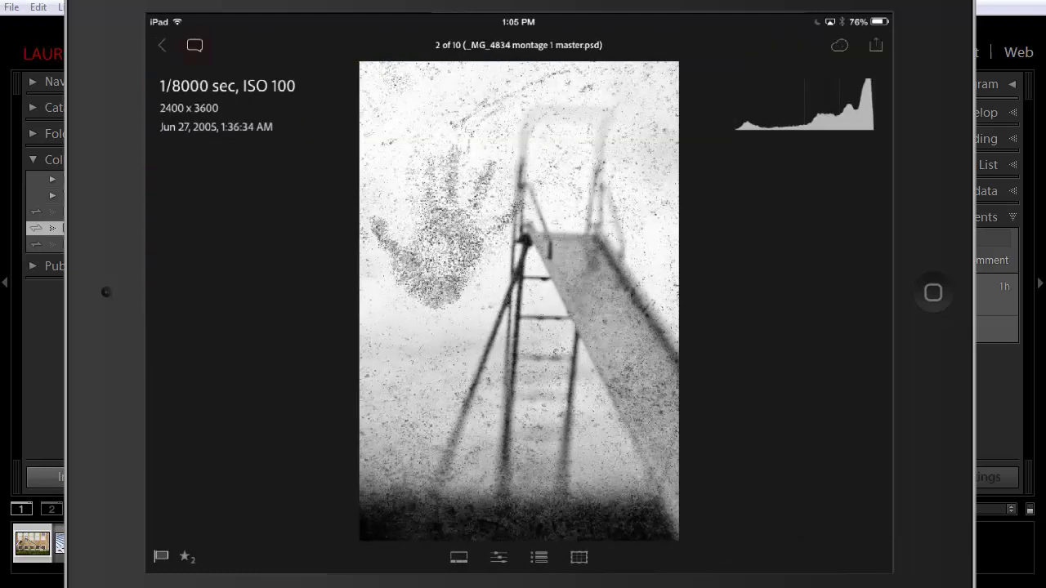
left_click(370, 186)
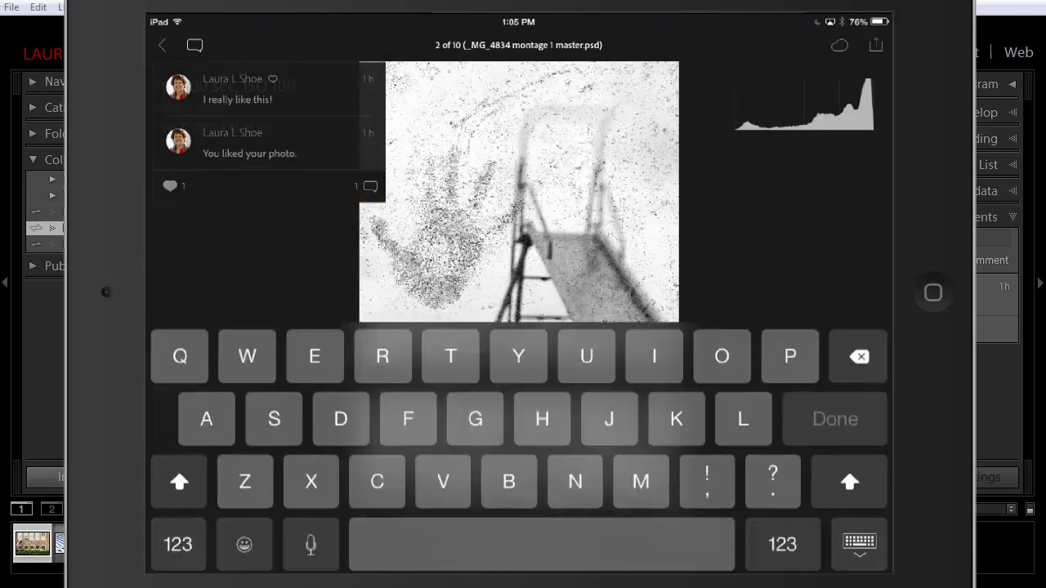